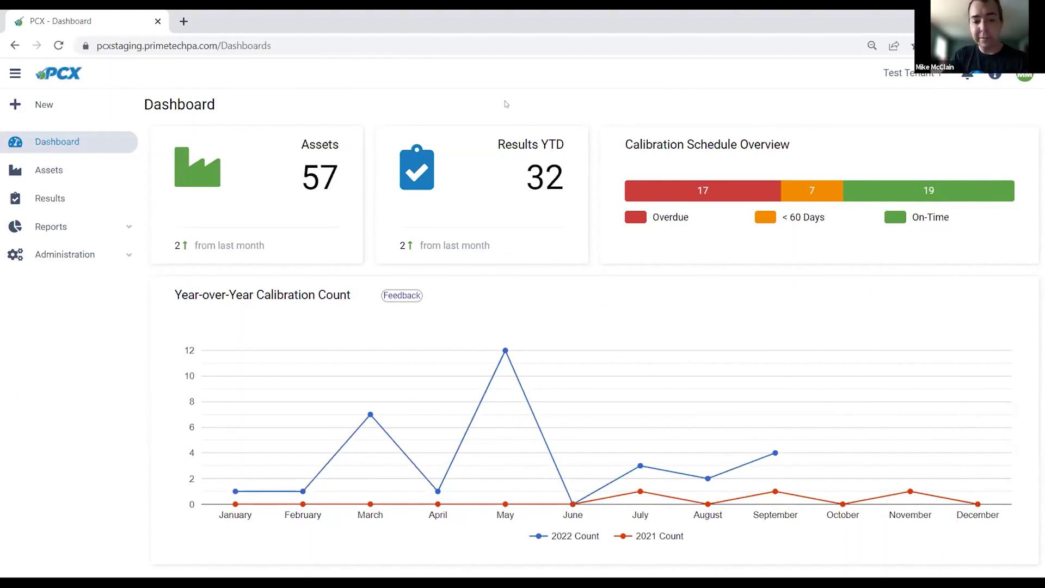
Open the Assets list and try quick searches for "a-4" and "a-", clearing the search at the end
left_click(48, 170)
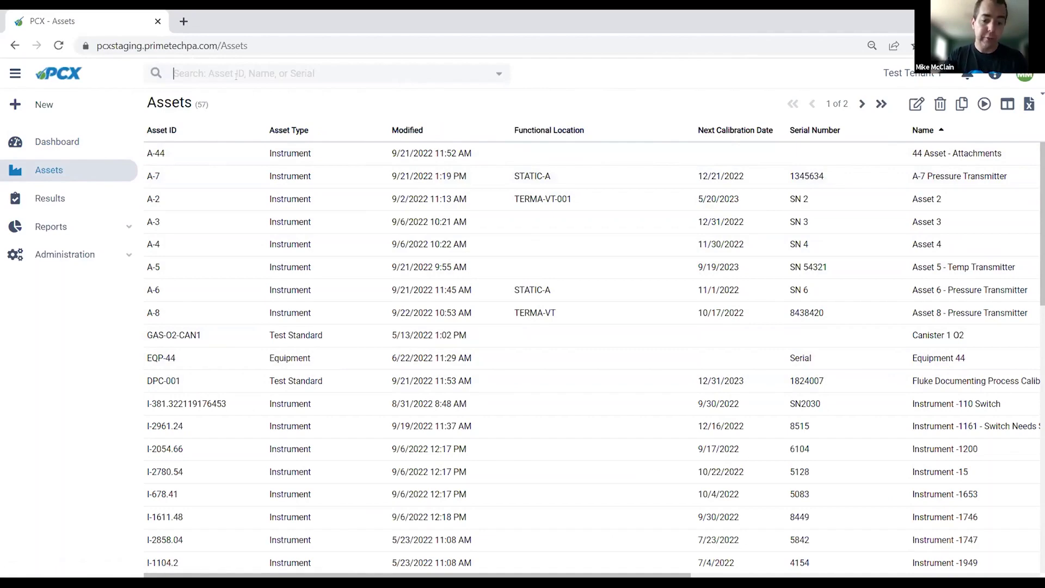
type("a-4")
key("BackSpace")
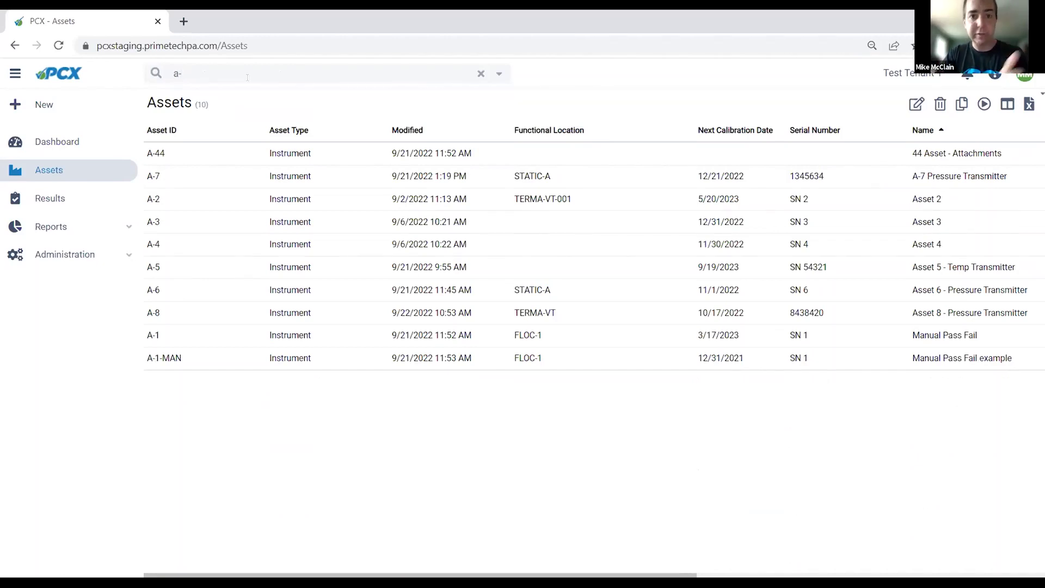
left_click(481, 74)
Examine the advanced asset search criteria, including the additional fields, and leave without running a search
left_click(498, 75)
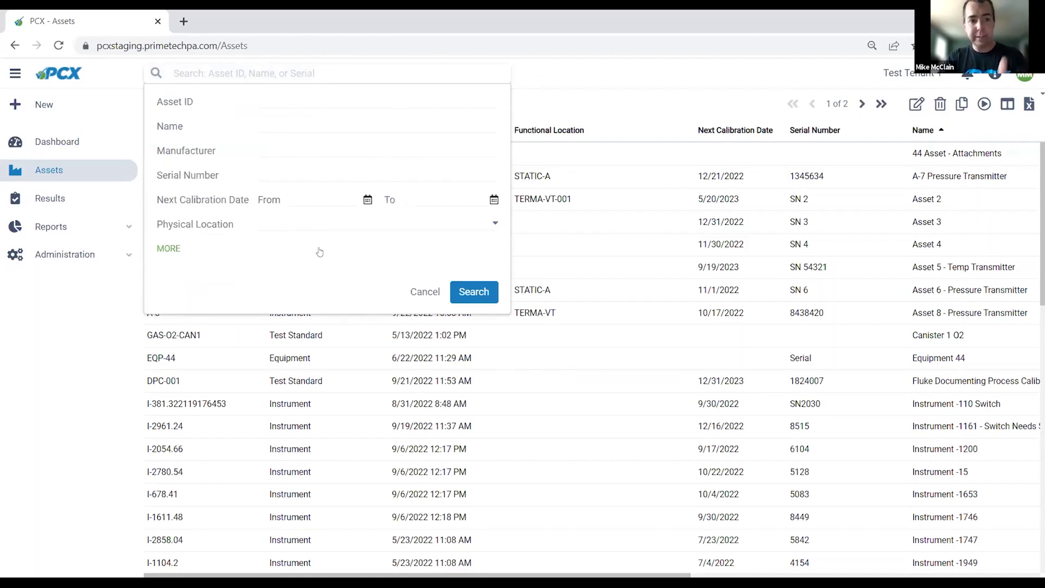
left_click(319, 252)
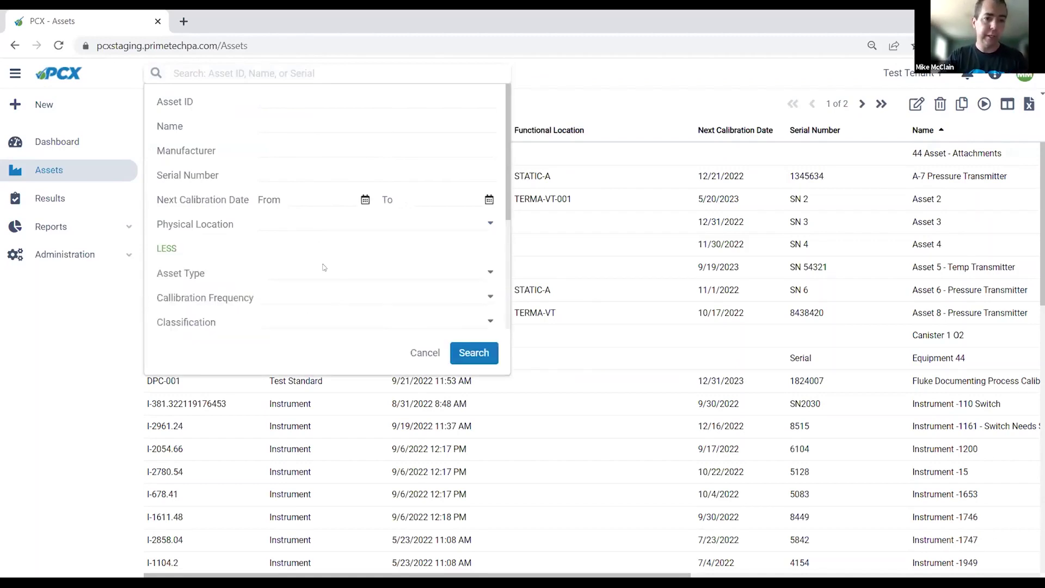
scroll(326, 268, "down", 5)
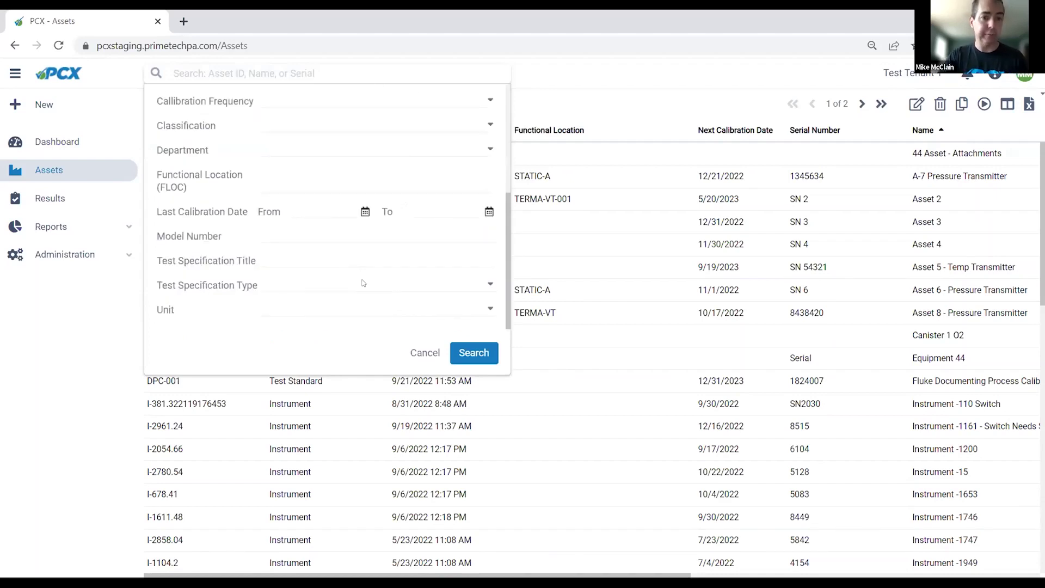
left_click(424, 353)
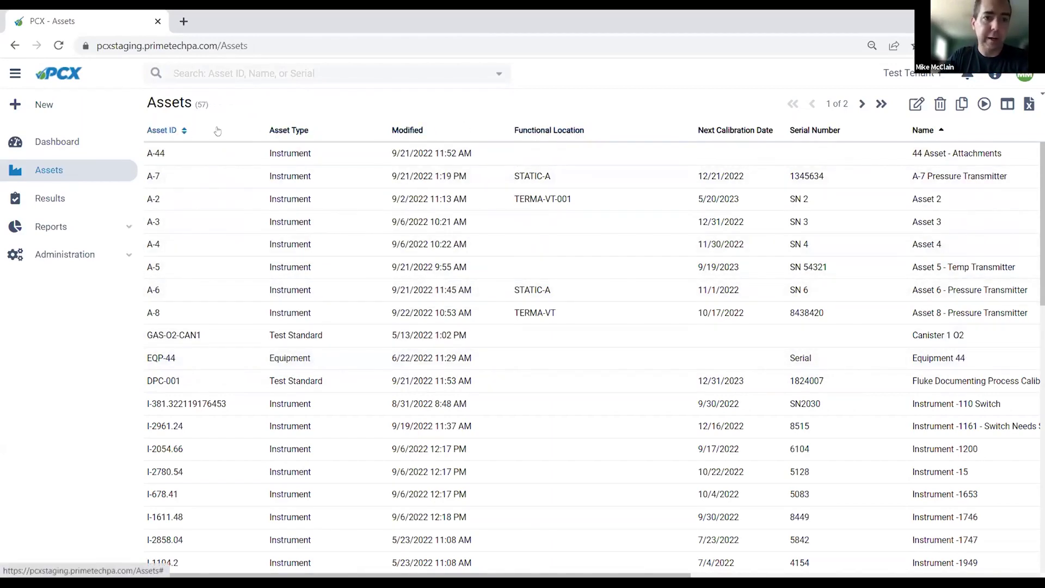
Move the Asset Type column ahead of Asset ID, and sort the list descending by Asset ID and finally by Modified
left_click_drag(303, 130, 177, 130)
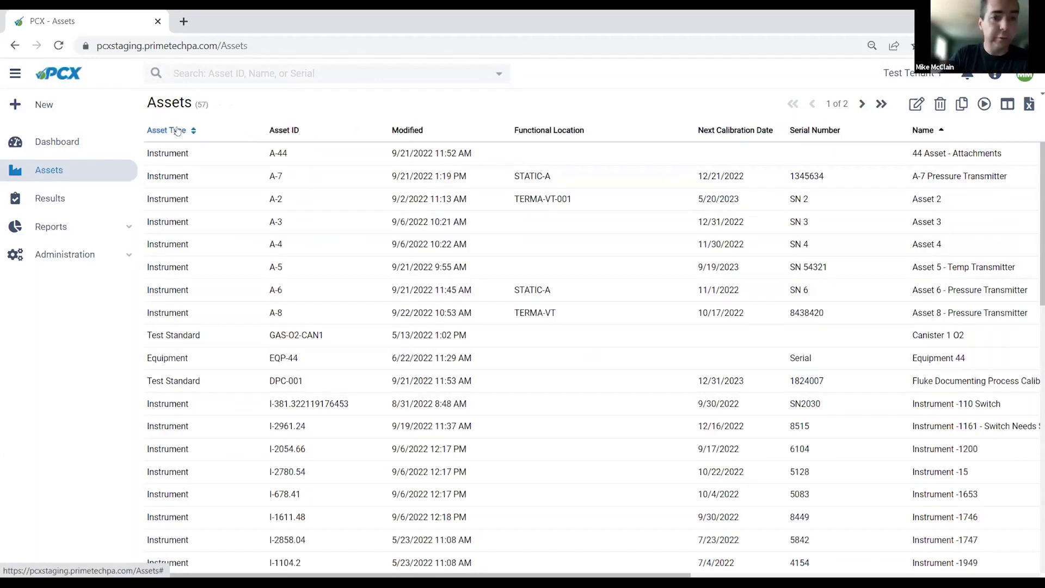
left_click(290, 134)
left_click(290, 130)
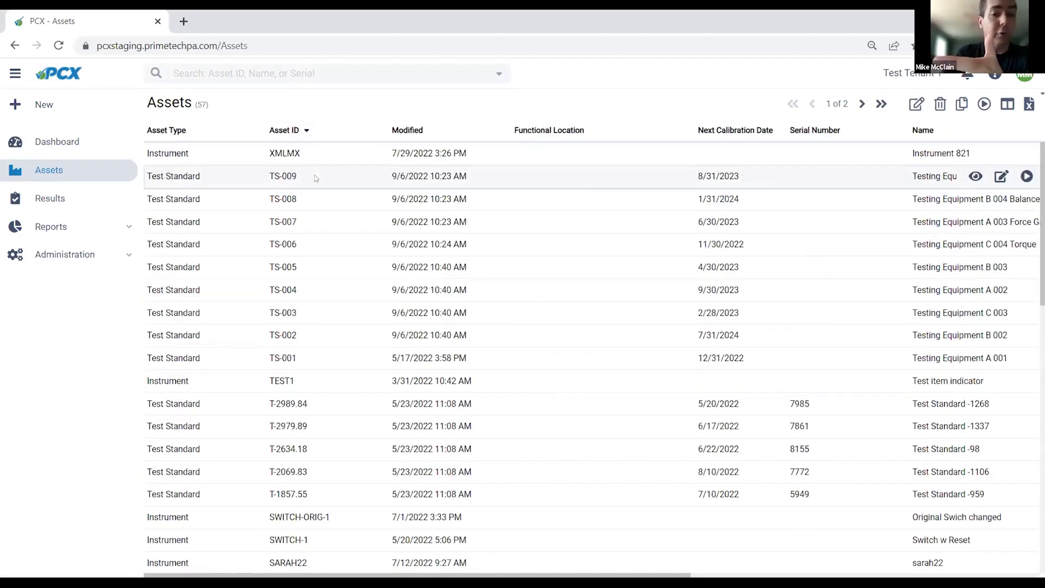
left_click(414, 130)
left_click(416, 132)
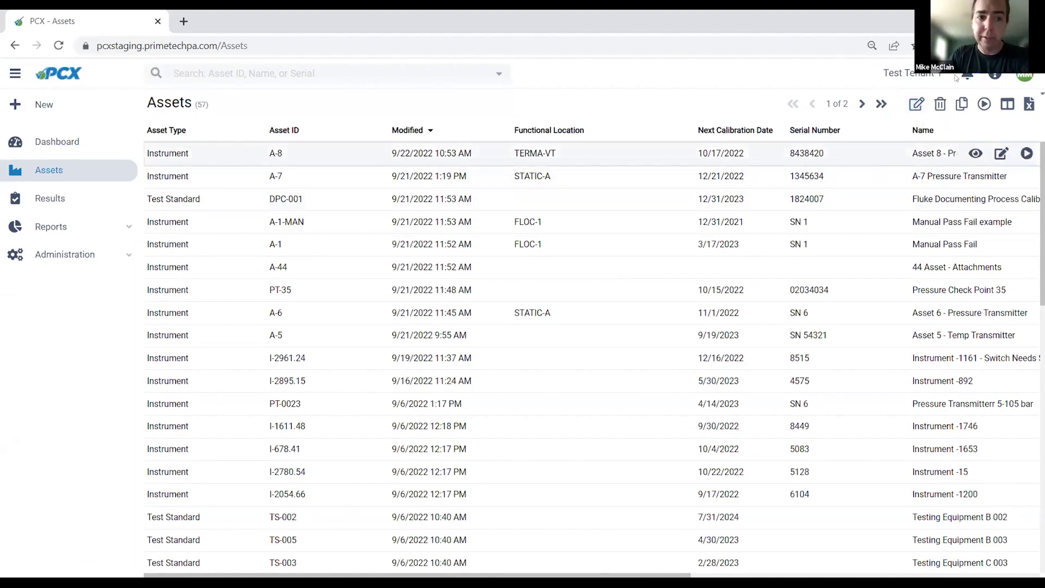
Select the first five assets, reduce the selection to DPC-001, and show the available actions for asset A-7
left_click(839, 239, "shift")
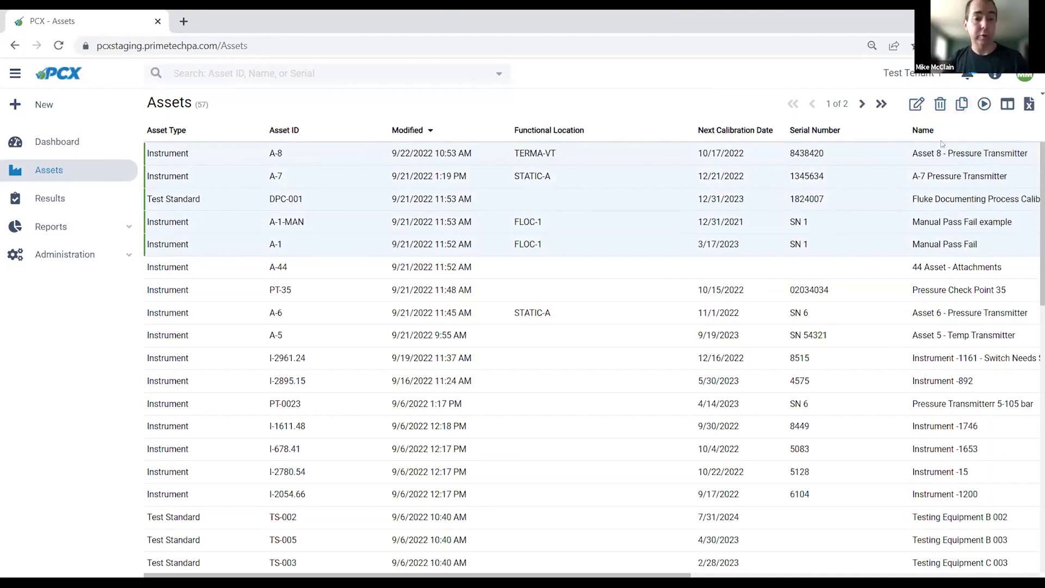
left_click(924, 199)
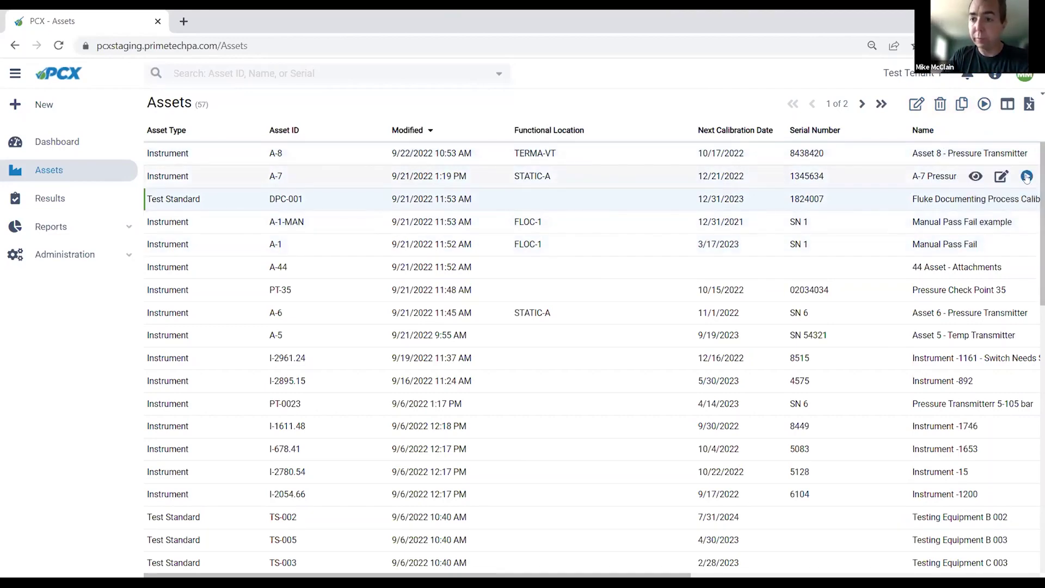
right_click(780, 174)
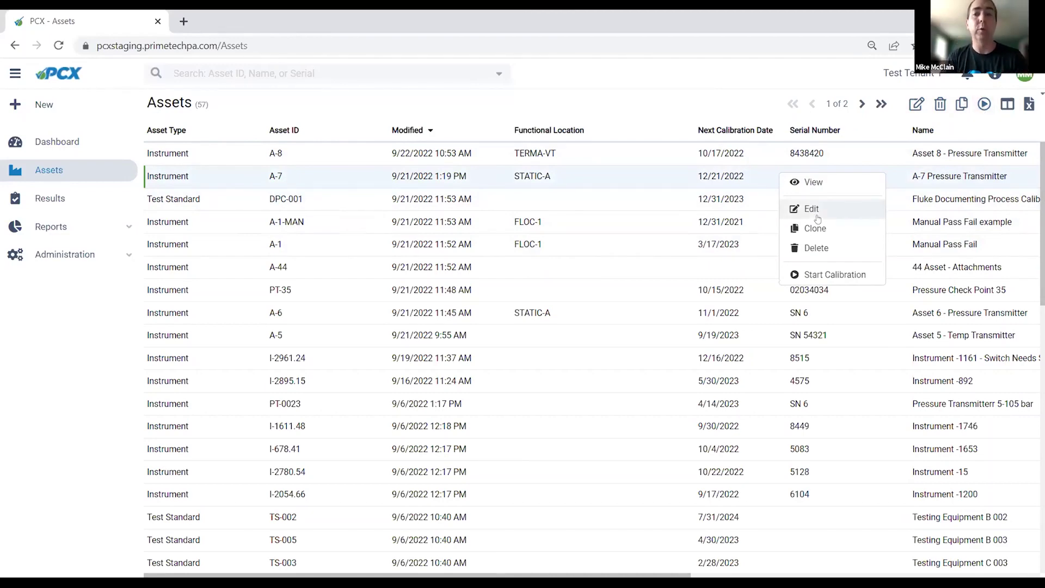
Add the Calibration Frequency column directly after Asset ID and save the column layout
left_click(1005, 108)
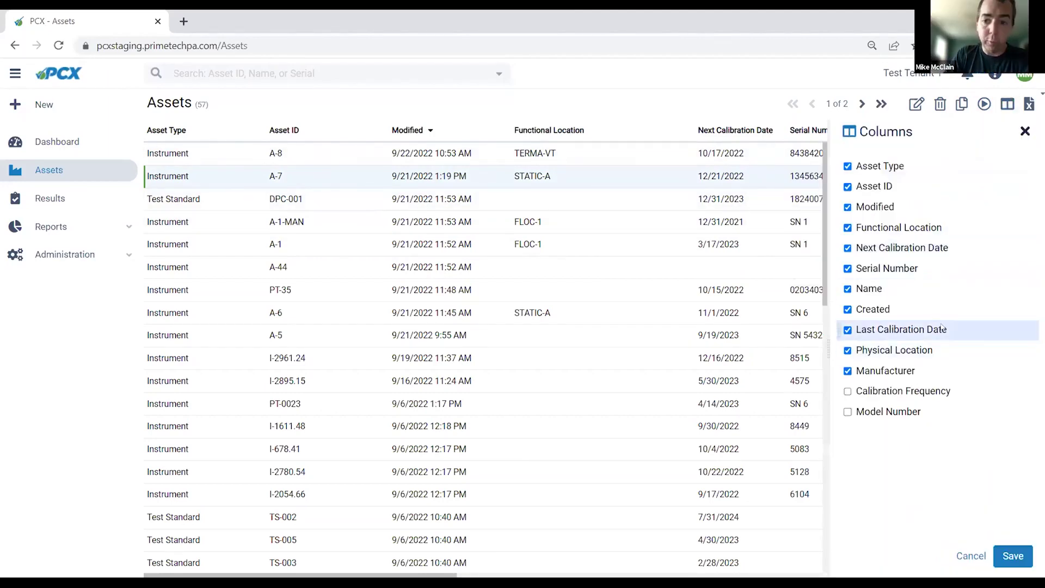
left_click(846, 392)
left_click_drag(846, 391, 848, 207)
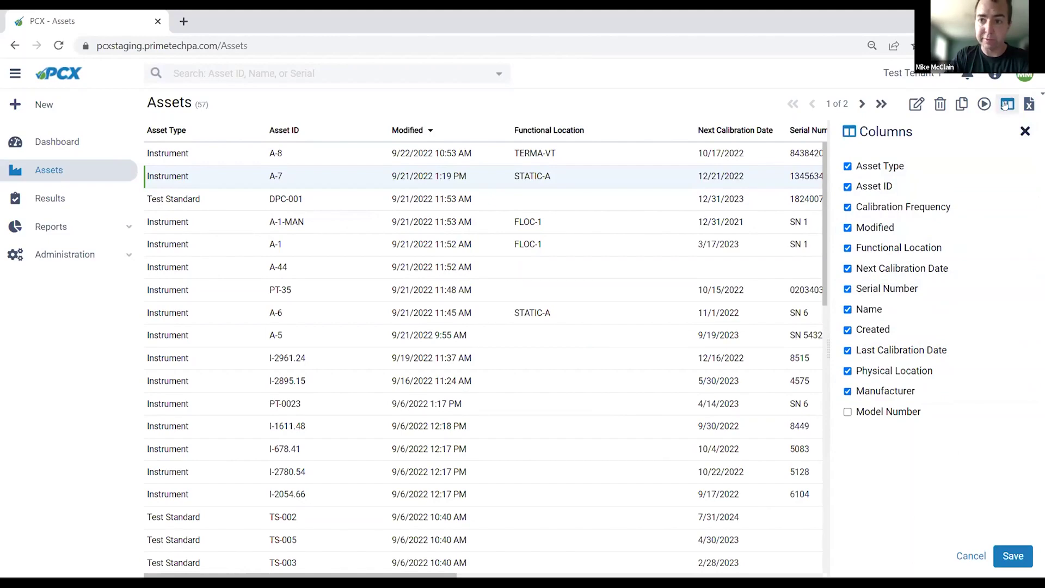
left_click(1012, 554)
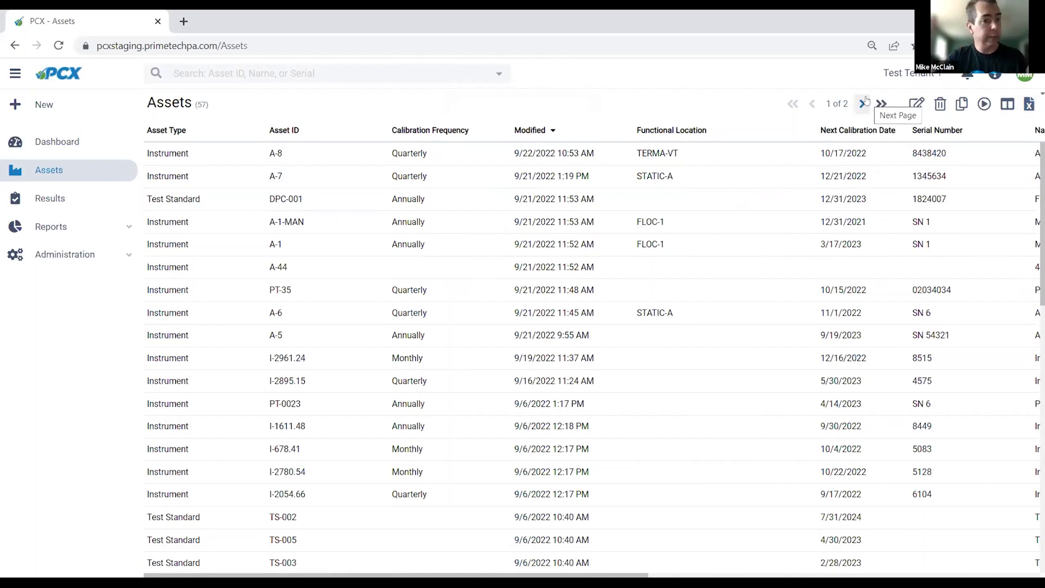
Switch the asset list to the saved view "Assets Needing Specs"
left_click(204, 104)
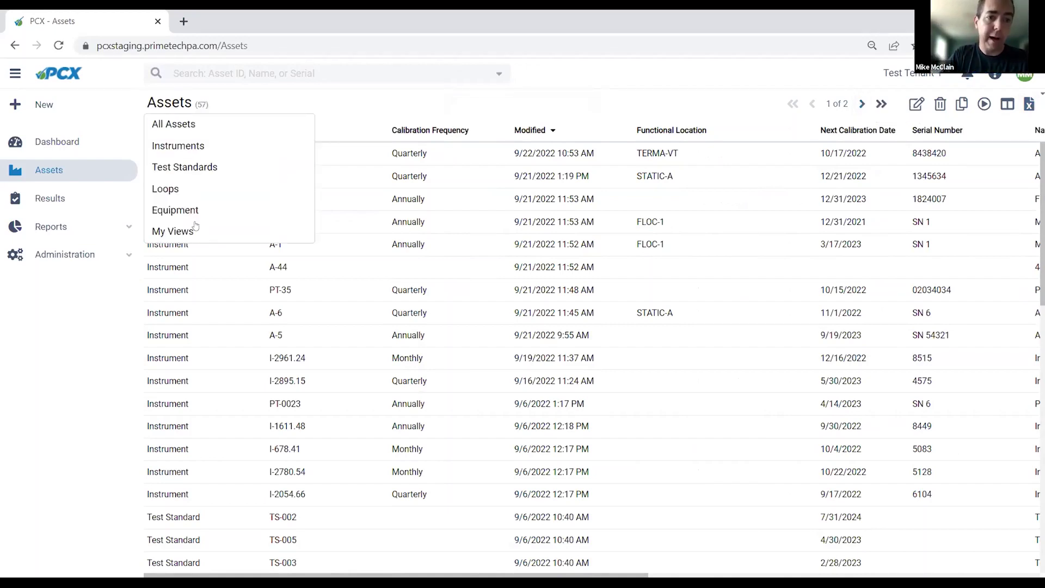
mouse_move(196, 231)
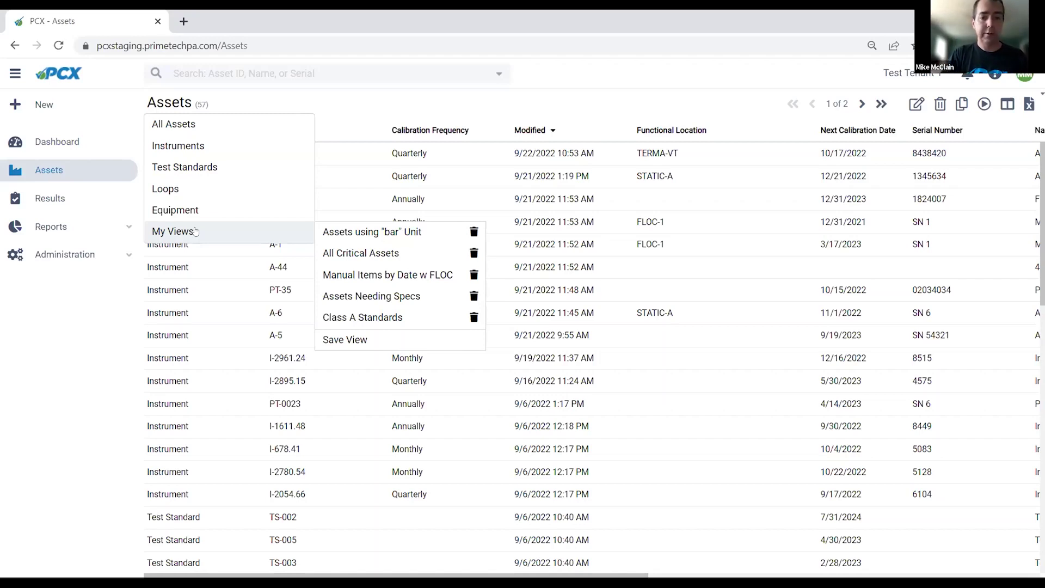
left_click(352, 295)
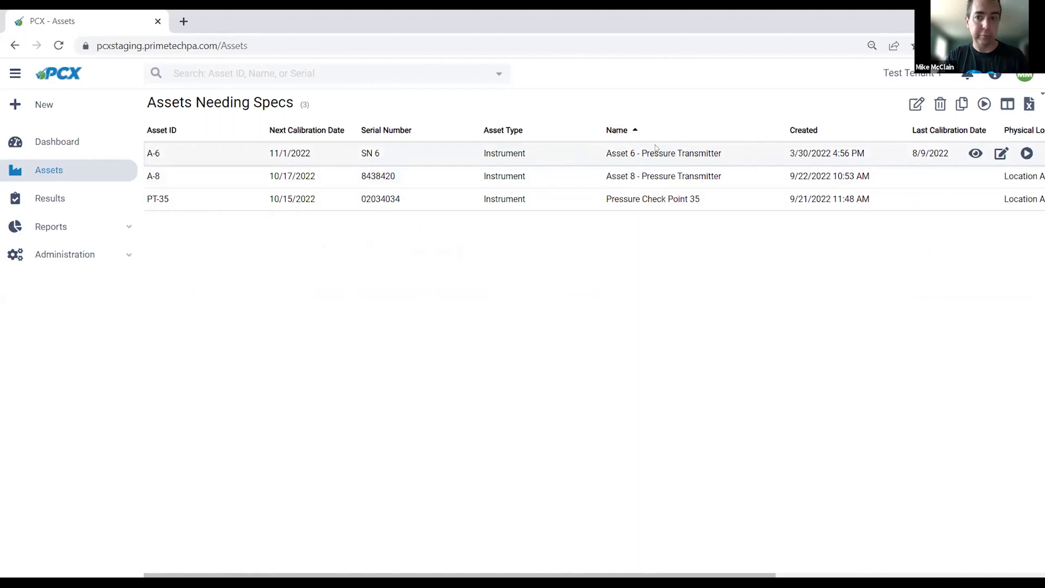
Open asset A-6 for editing and look through the classifications that can be assigned to it
right_click(794, 155)
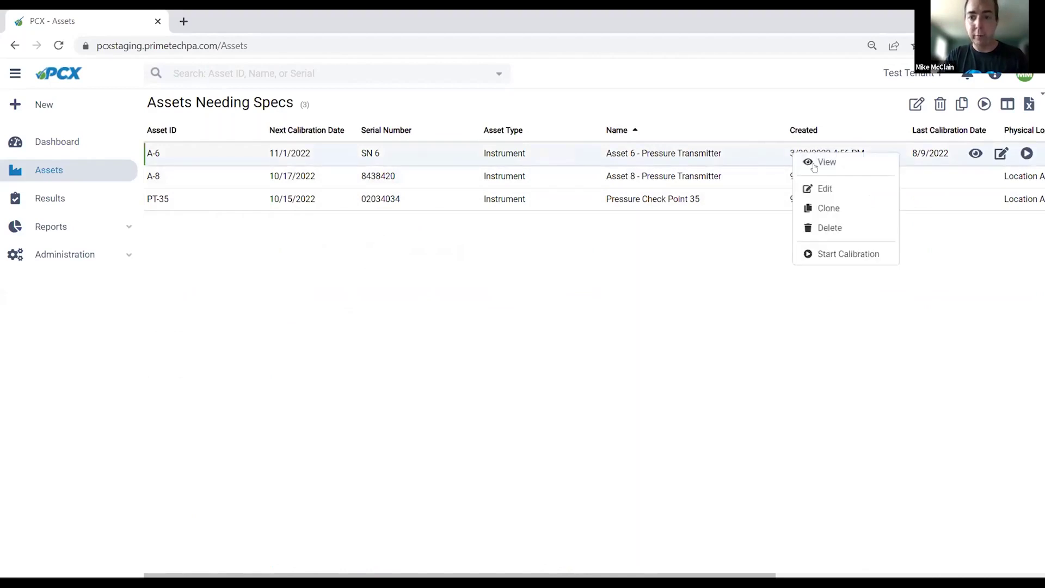
left_click(831, 192)
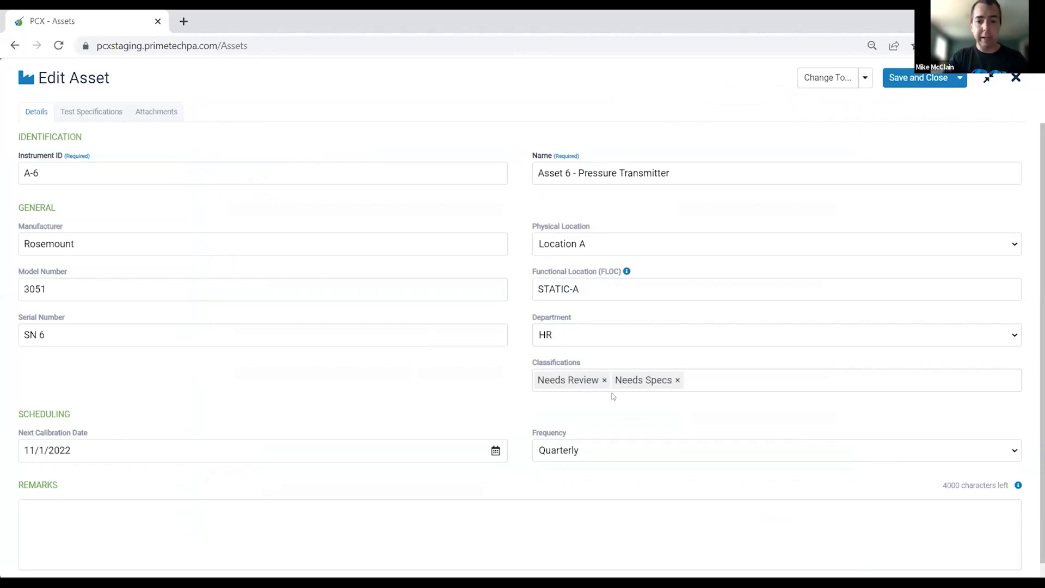
left_click(697, 379)
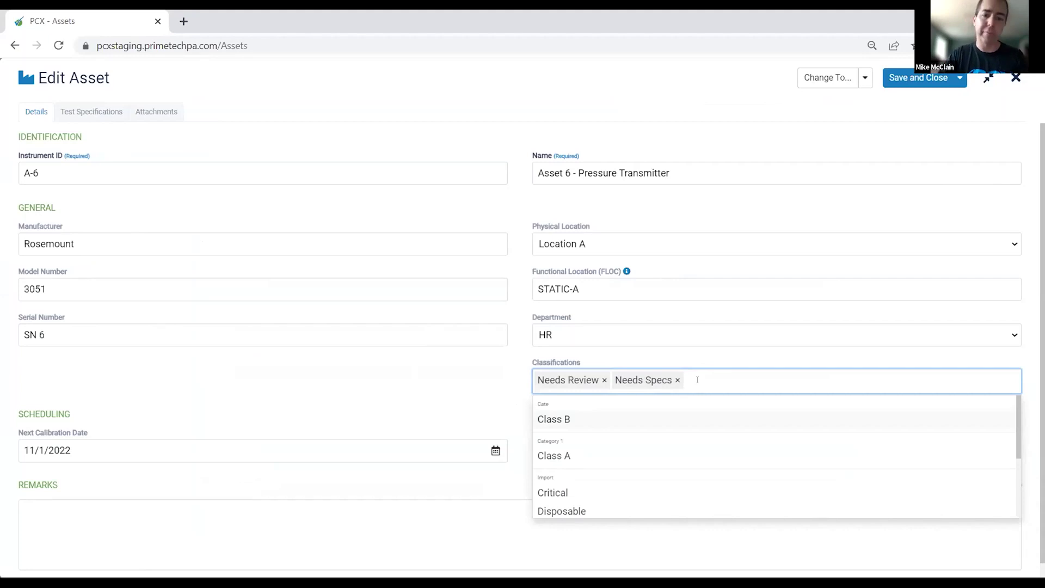
scroll(753, 457, "down", 3)
scroll(757, 455, "up", 3)
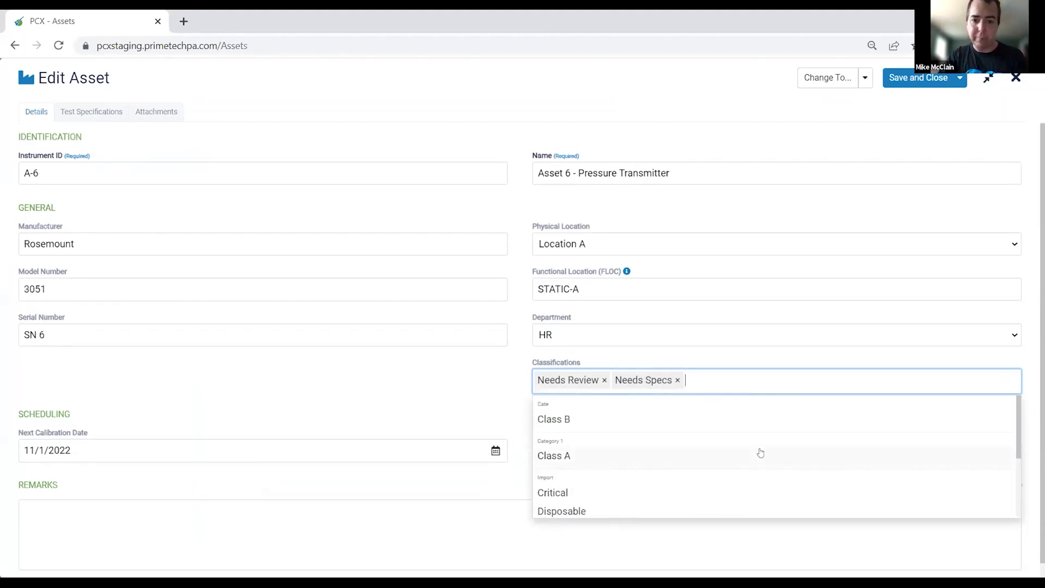
Remove the Needs Specs and Needs Review classifications from asset A-6
left_click(677, 379)
scroll(676, 430, "down", 5)
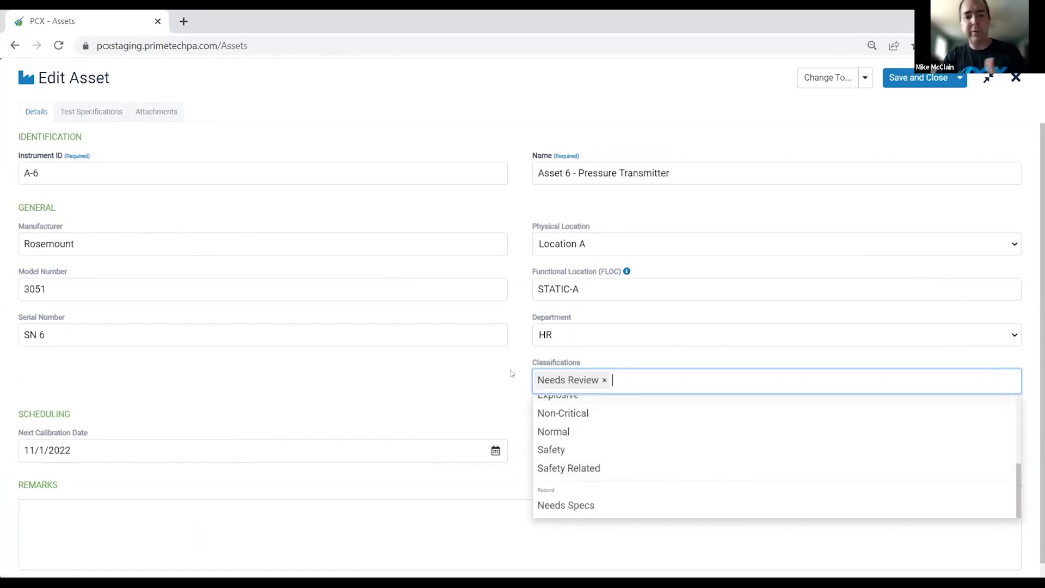
left_click(486, 382)
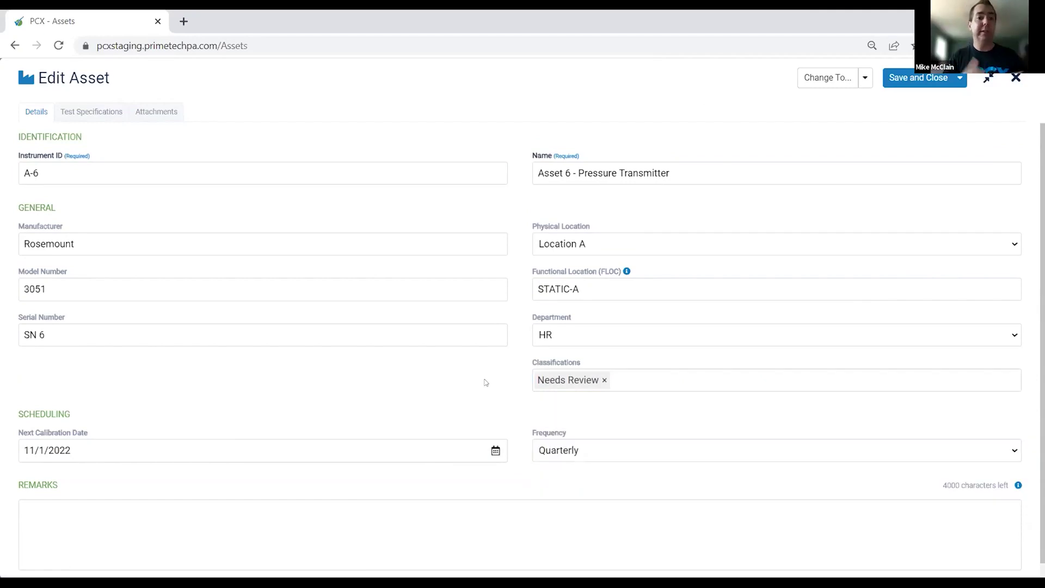
left_click(604, 380)
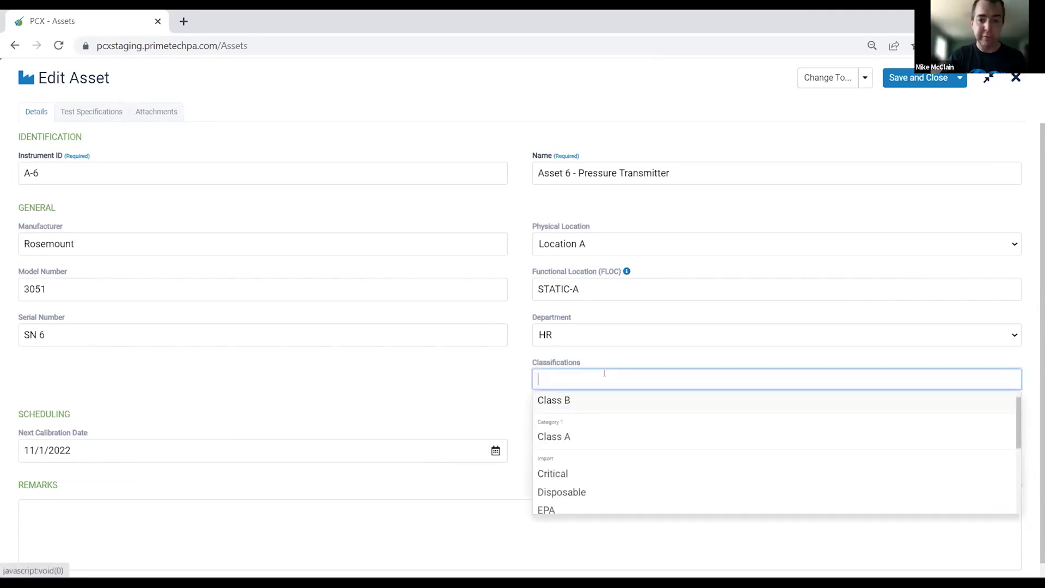
left_click(427, 356)
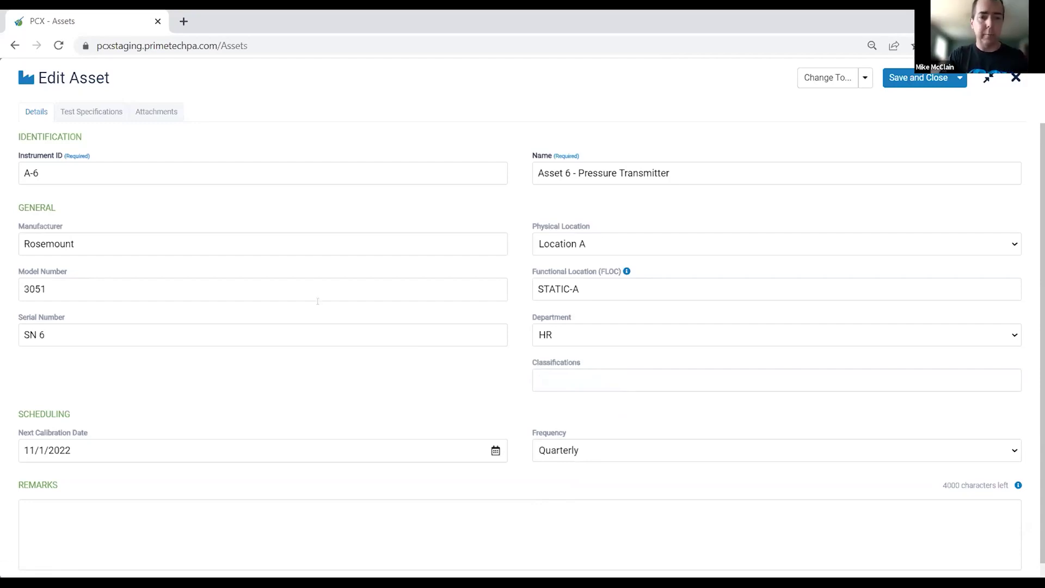
Try the Manufacturer suggestions for "em", and fill the field with Rosemount again
left_click_drag(260, 235, 1, 249)
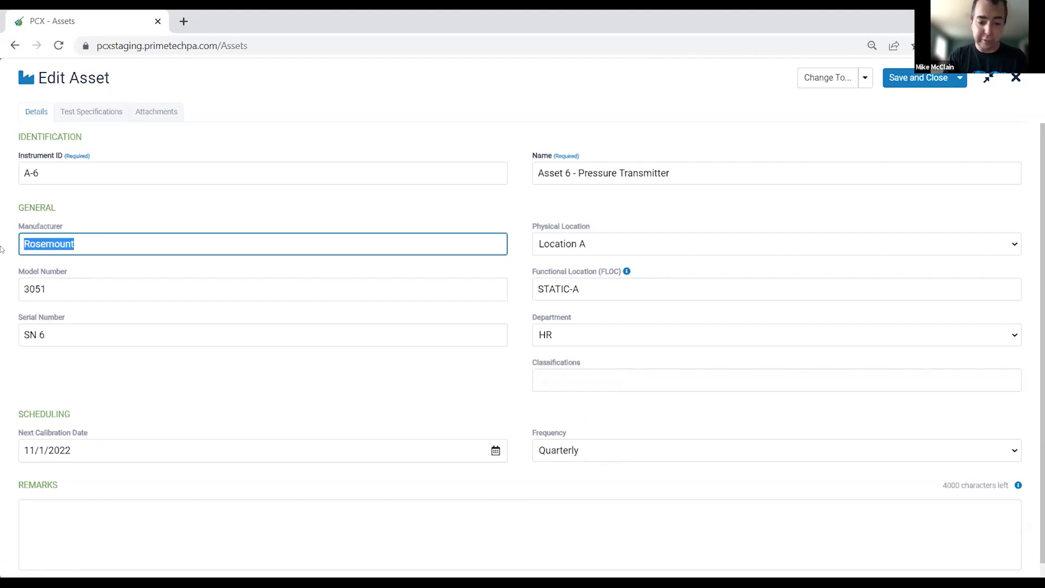
type("eme")
key("BackSpace")
key("BackSpace")
key("BackSpace")
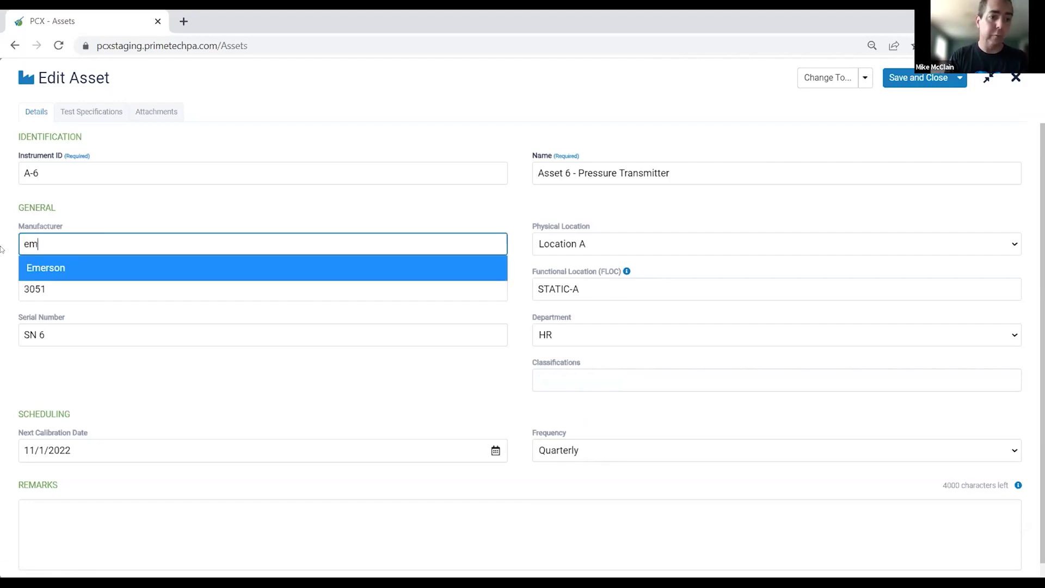
type("rose")
key("Return")
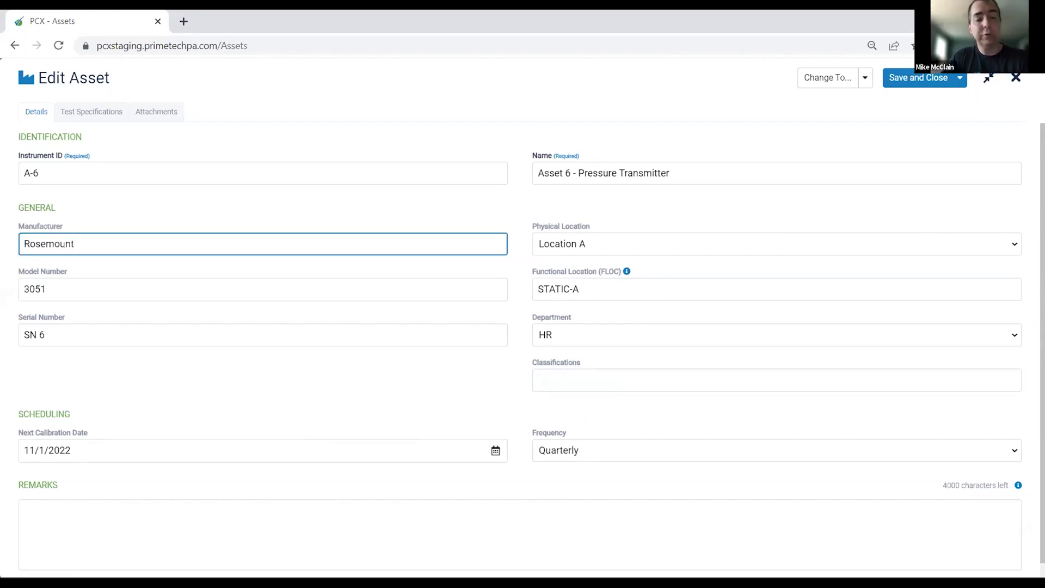
Show the asset's test specifications in the reduced edit window and read the hint about specification types
left_click(85, 112)
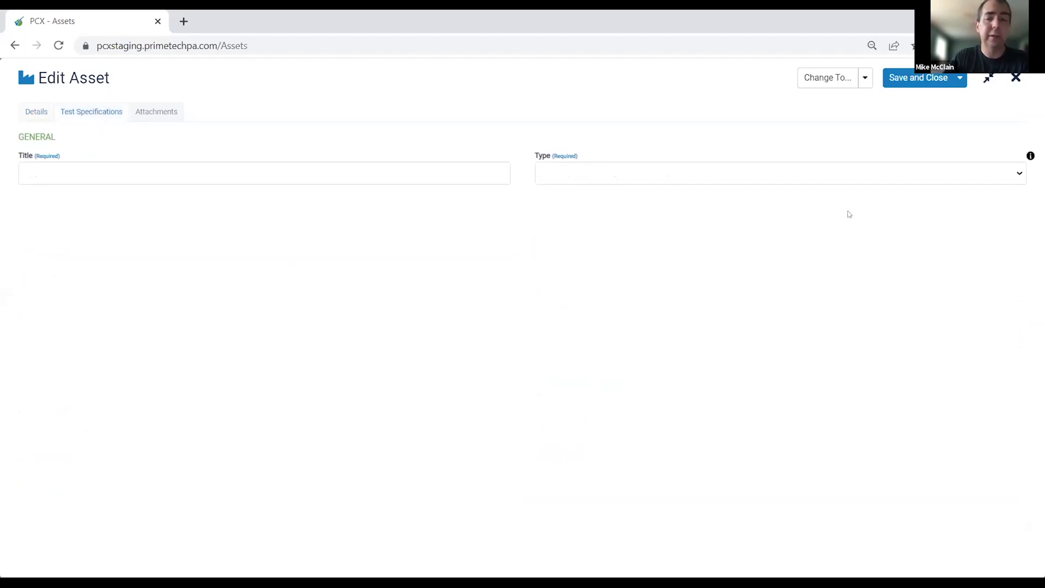
left_click(987, 80)
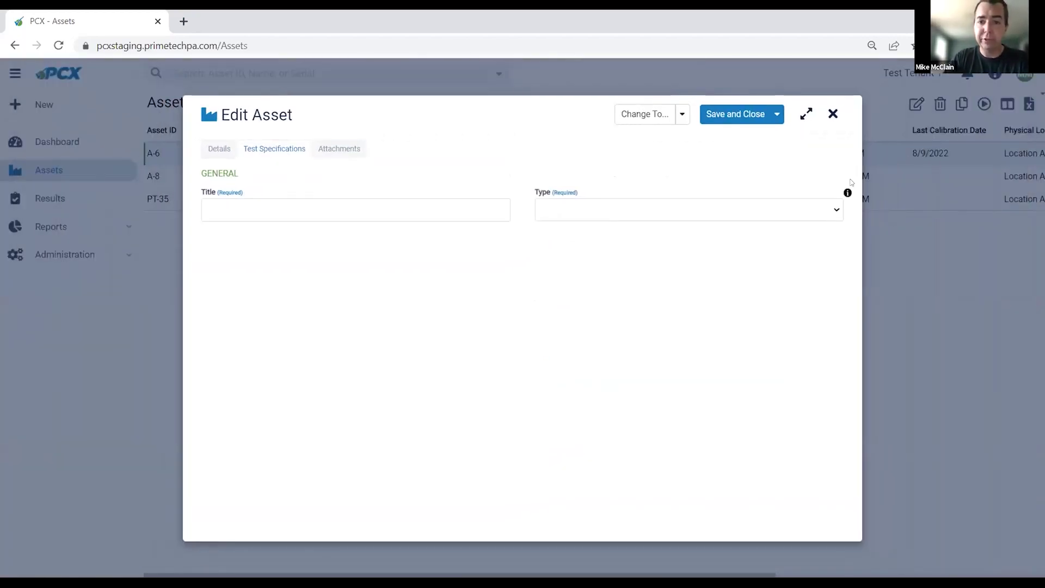
left_click(848, 193)
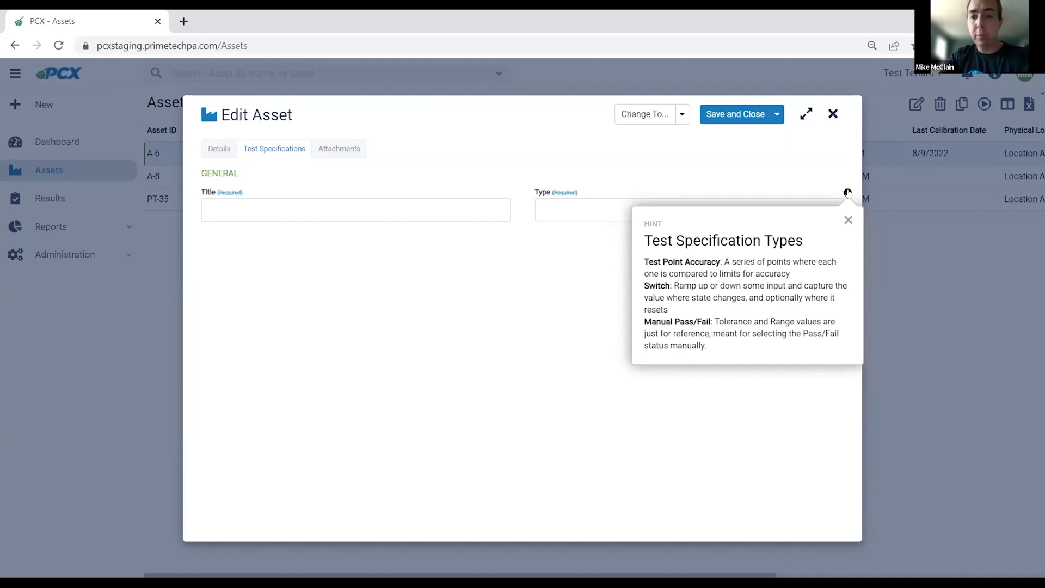
left_click(847, 193)
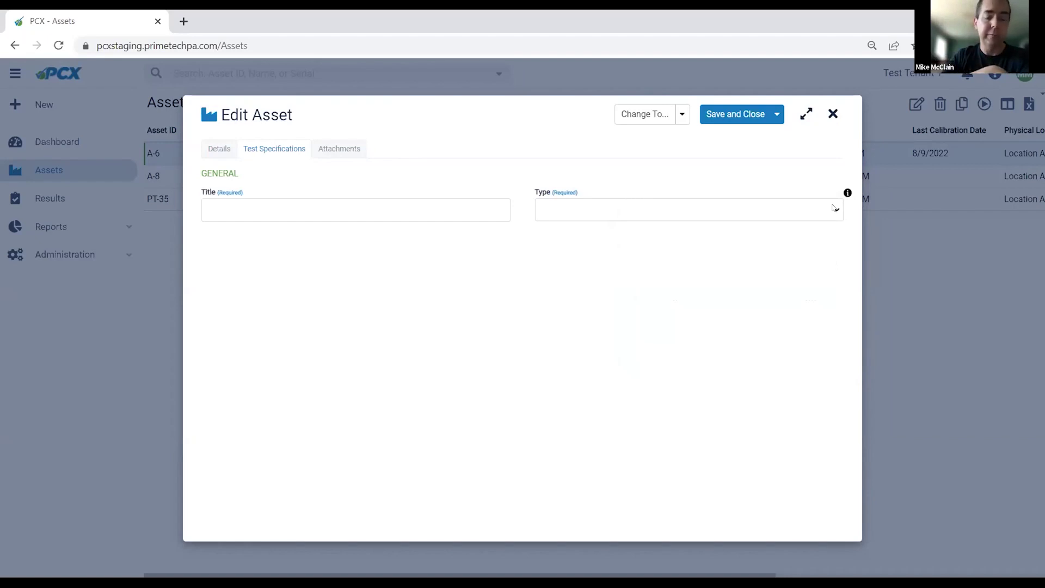
Set the new test specification's type to Test Point Accuracy
left_click(834, 208)
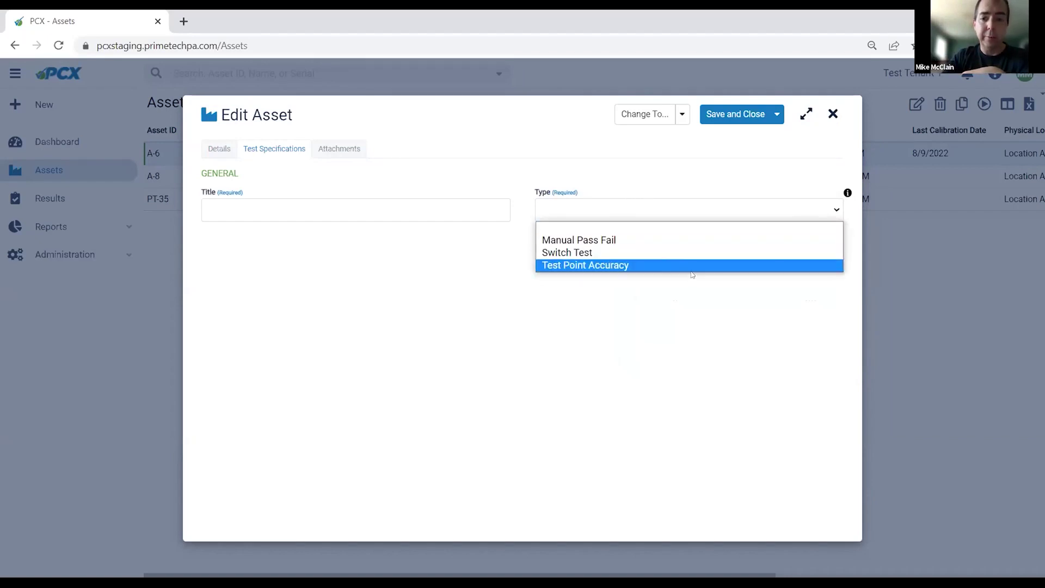
left_click(692, 272)
left_click(715, 210)
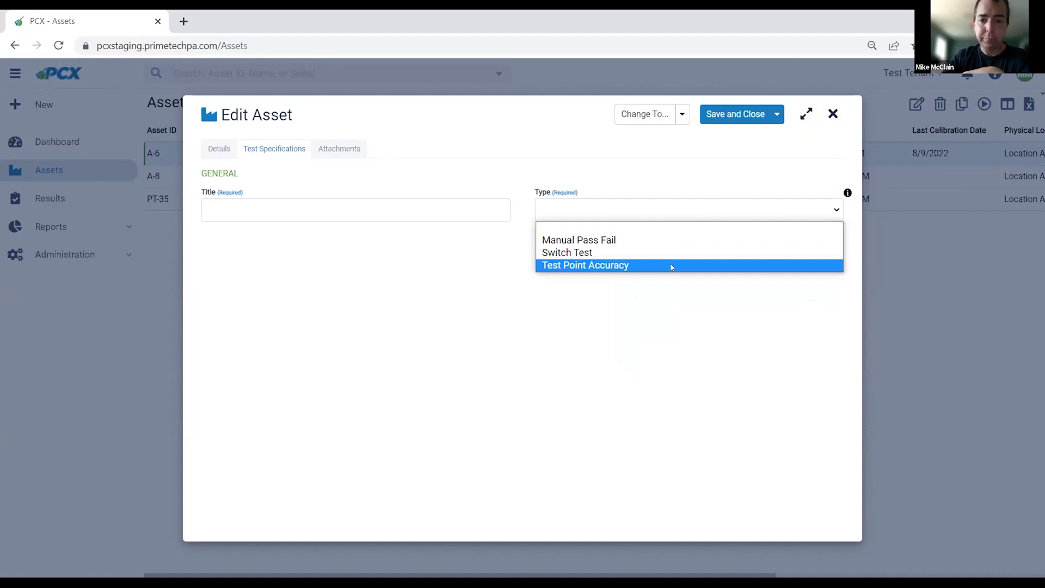
left_click(668, 264)
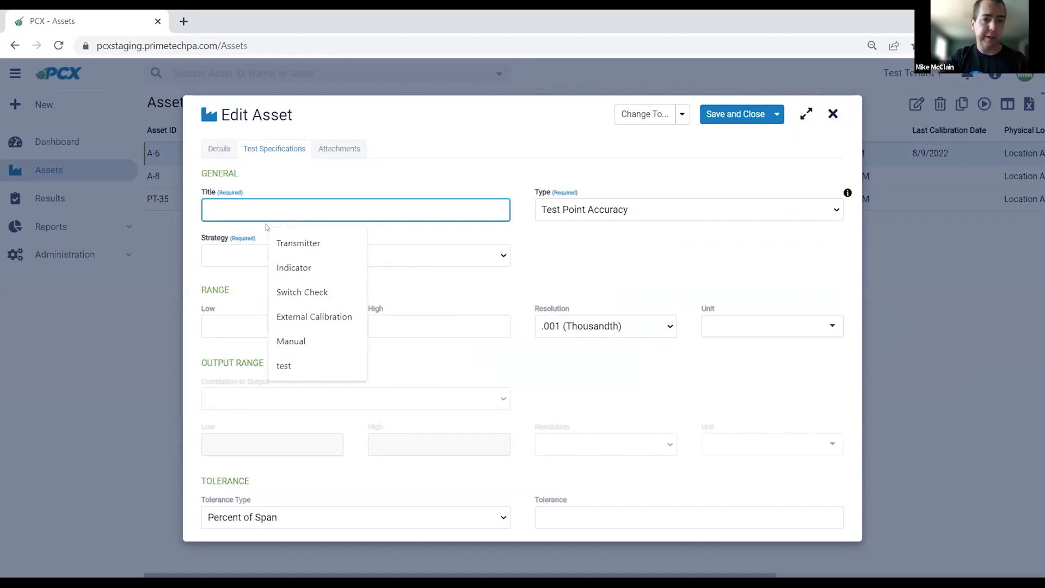
Title the test specification Transmitter - Pressure and give it the 5 Up [0, 25, 50, 75, 100] strategy
key("Down")
key("Return")
type("- Pre")
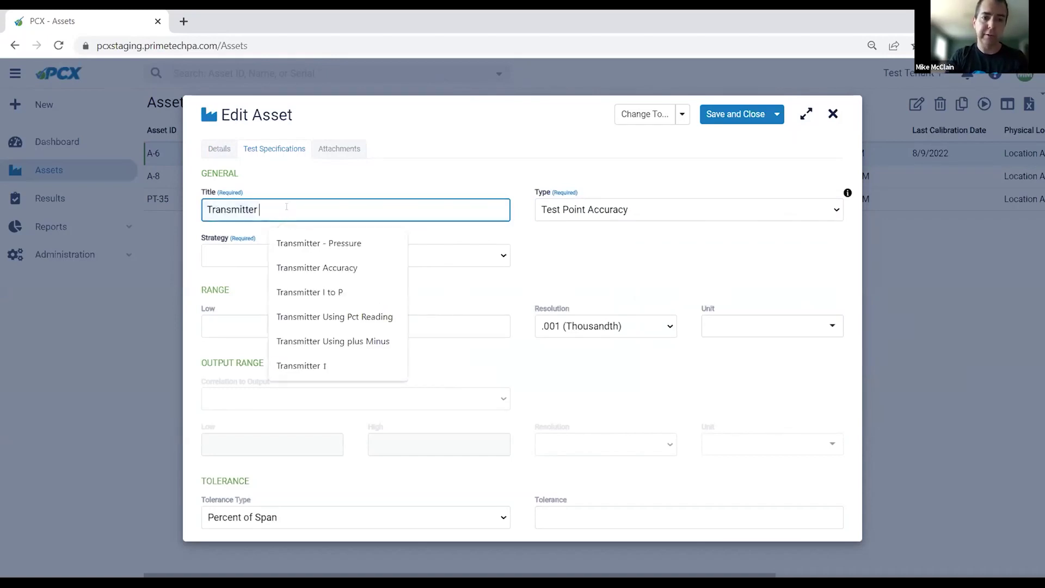
key("Down")
key("Return")
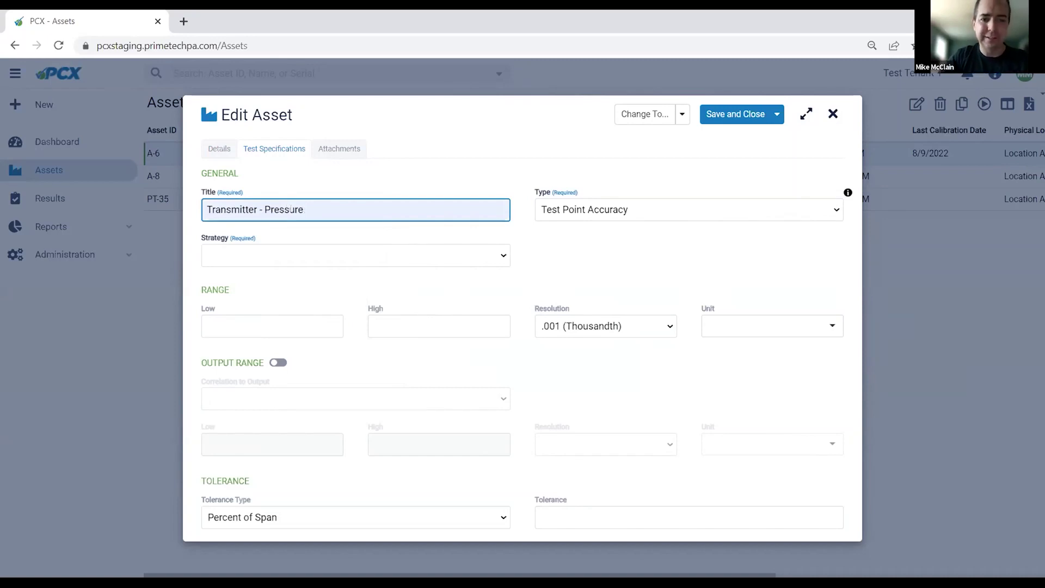
left_click(490, 253)
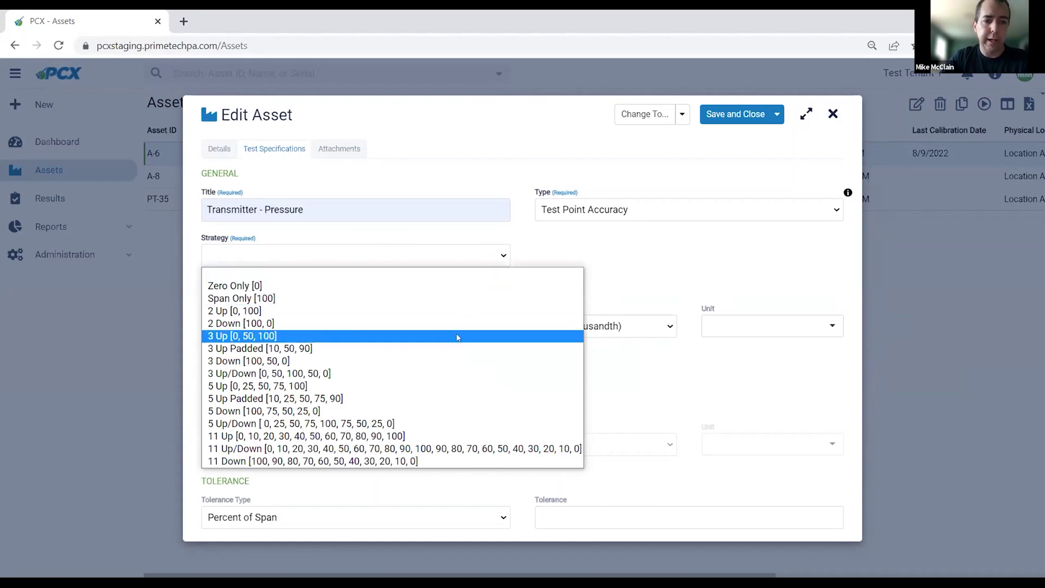
left_click(450, 384)
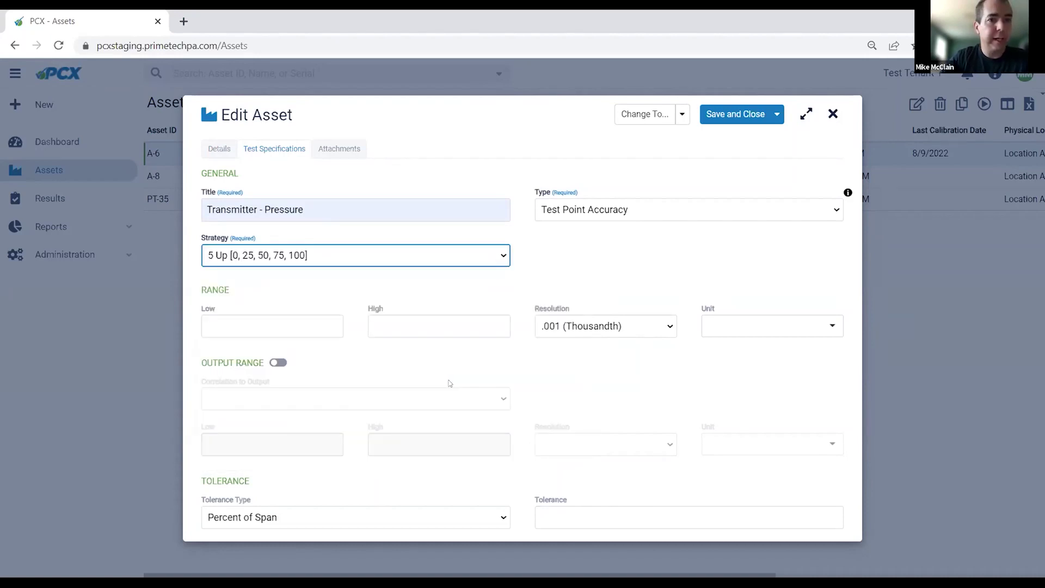
Define the specification's input range with low 0, high 100 and the unit psi
left_click(336, 326)
type("0")
key("Tab")
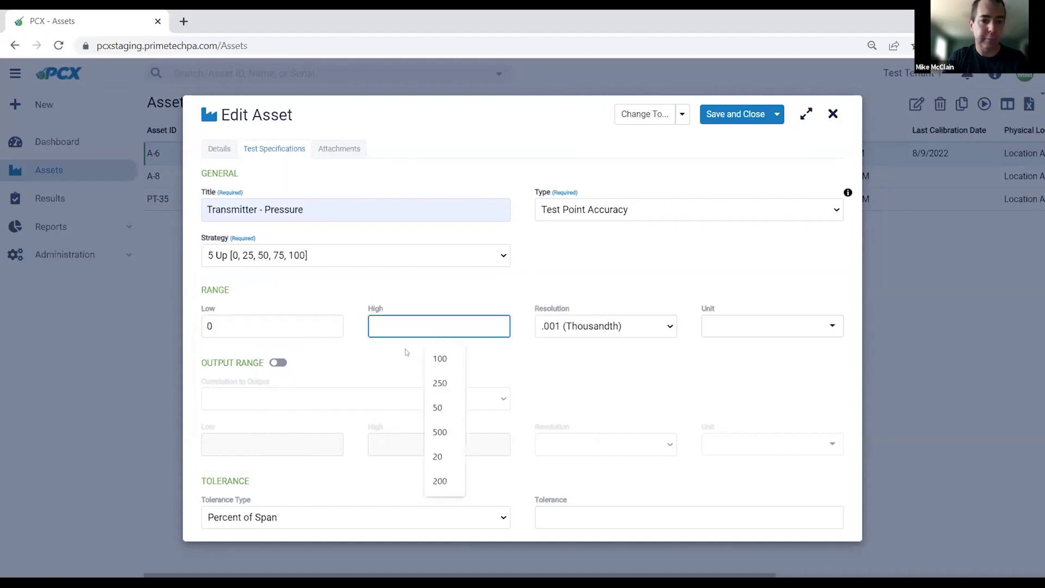
type("100")
key("Tab")
type("psi")
key("Tab")
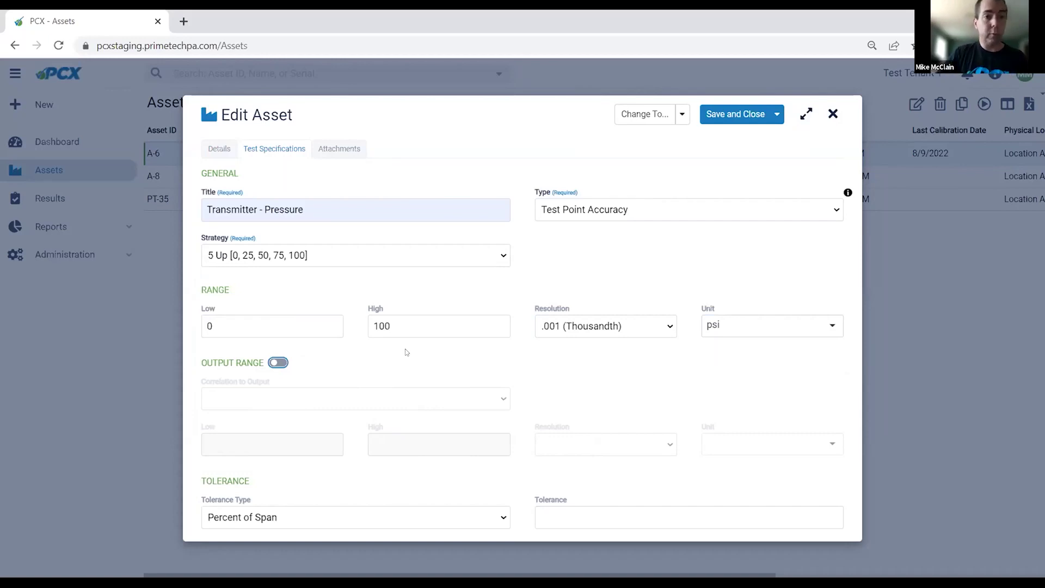
Enable the output range and define it as 4 to 20 mA with a resolution of .01 (Hundredth)
left_click(275, 363)
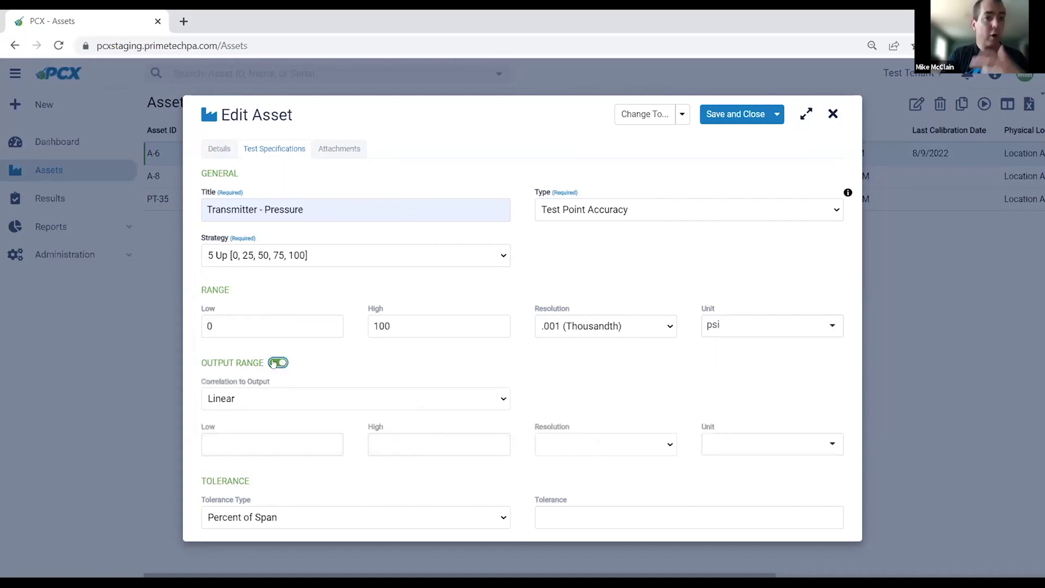
left_click(248, 442)
type("4")
key("Tab")
type("20")
key("Tab")
key("Down")
key("Tab")
type("ma")
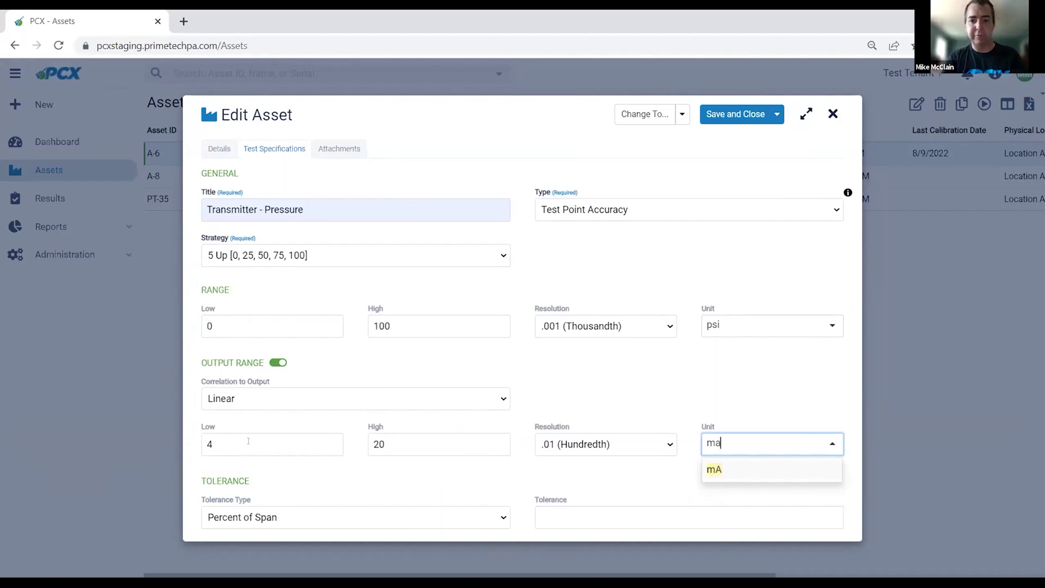
key("Return")
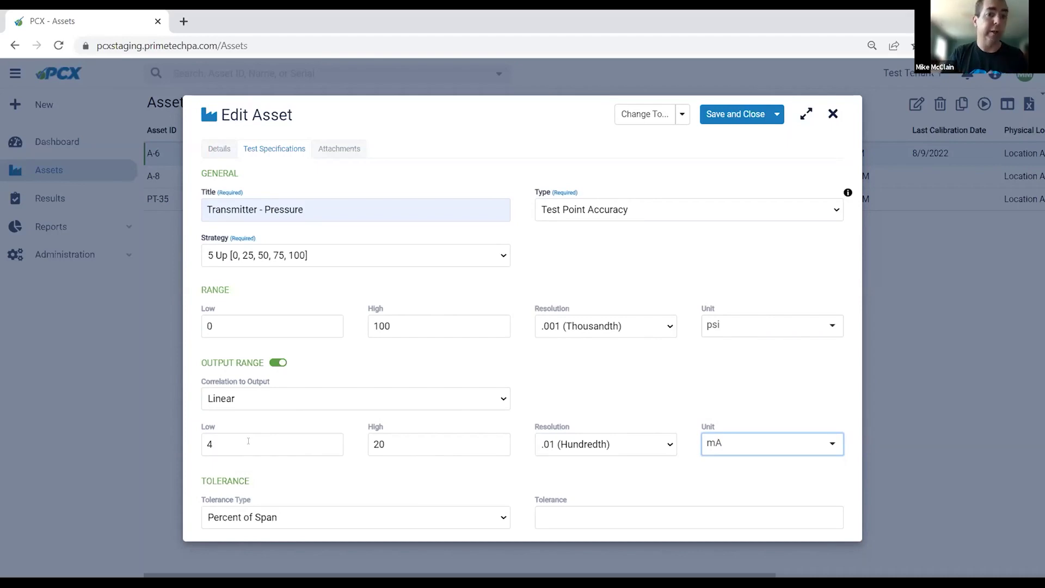
Set the tolerance to 5.5 with the Percent of Span type, and save and close the asset
left_click(336, 516)
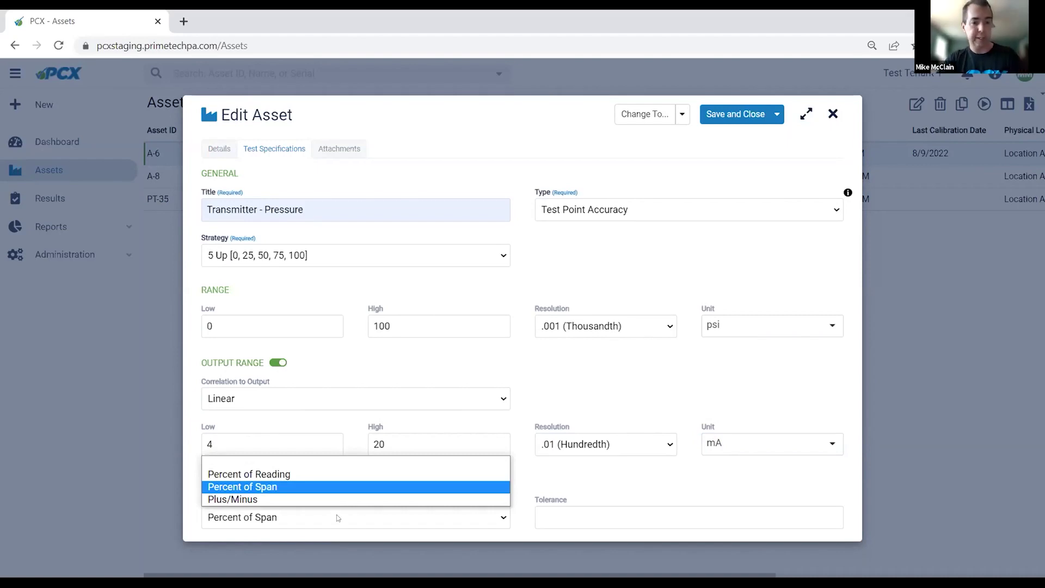
left_click(608, 522)
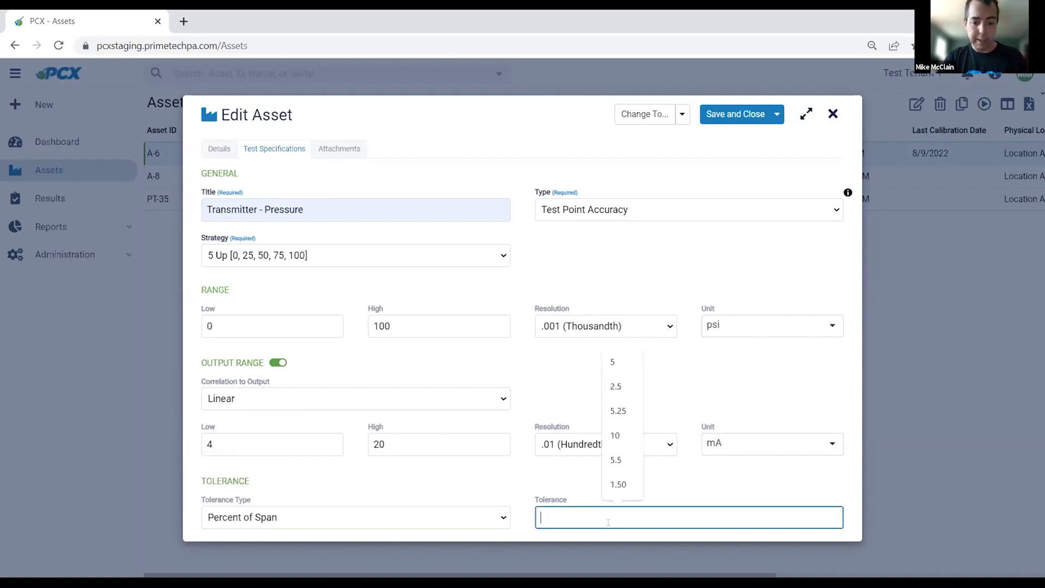
type("5.5")
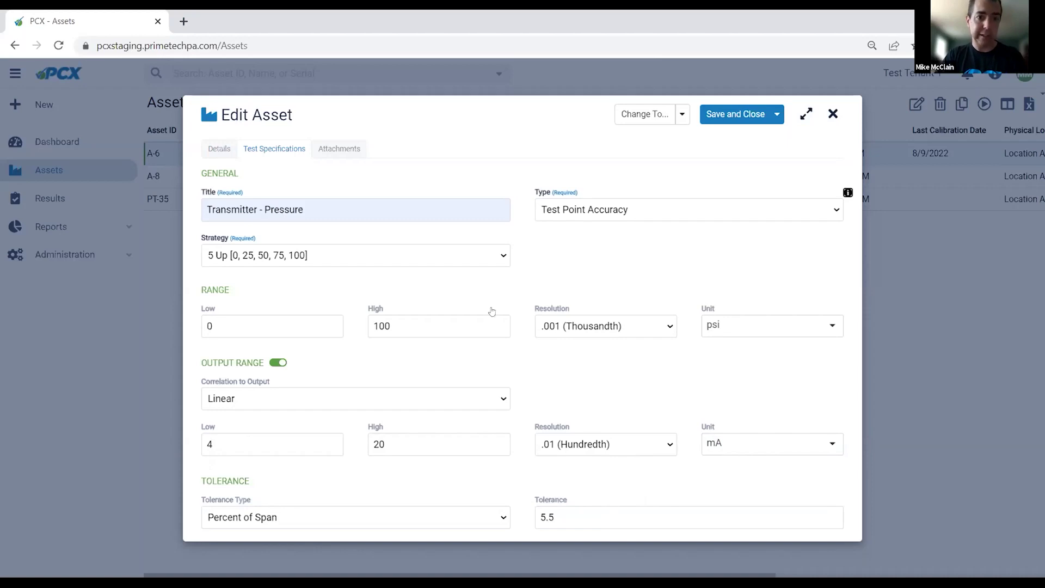
left_click(220, 148)
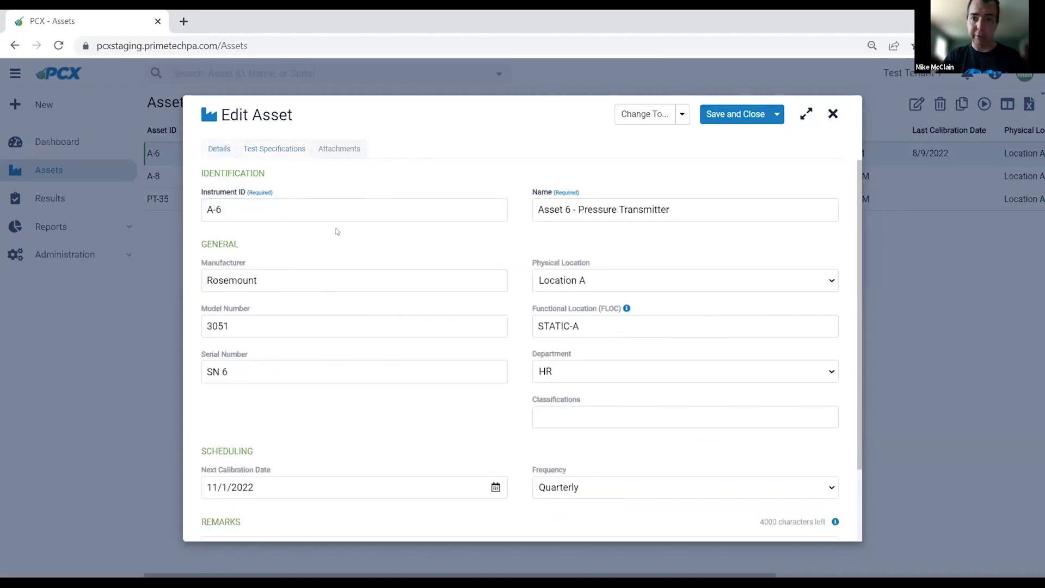
left_click(727, 112)
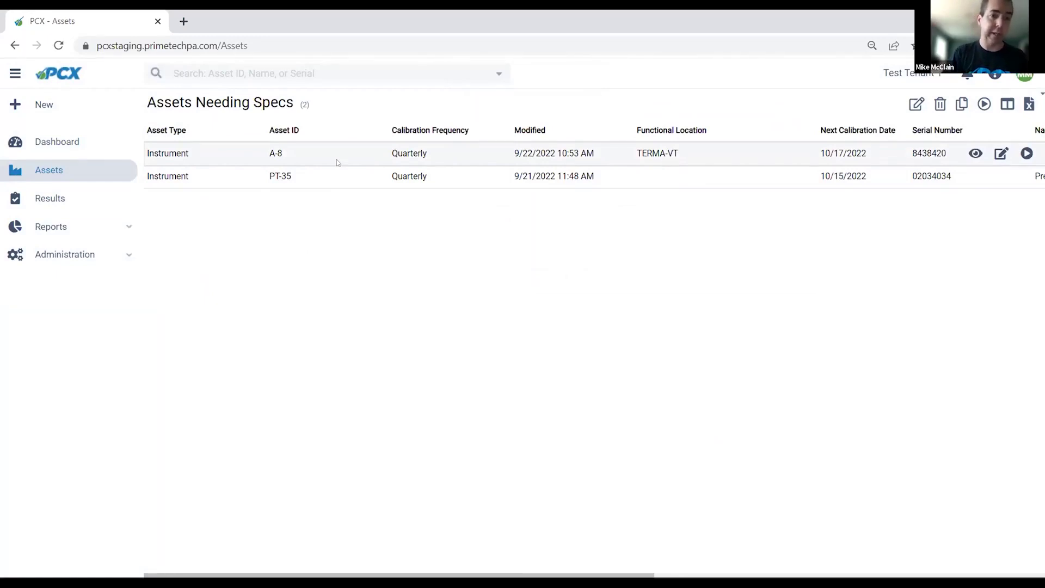
Switch the asset list to Instruments sorted by the most recent modification, and select asset A-6
left_click(261, 104)
left_click(205, 145)
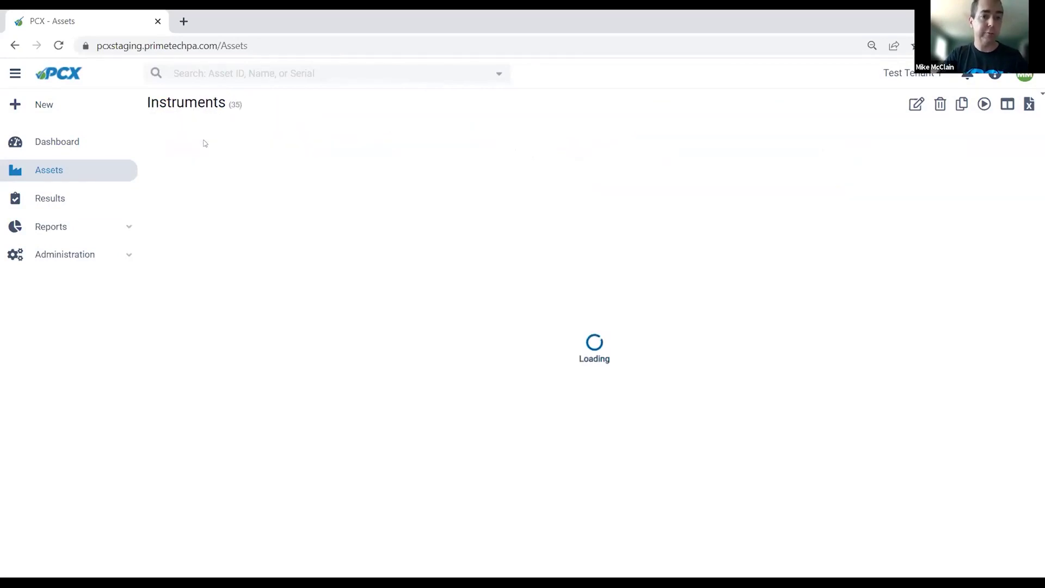
left_click(535, 133)
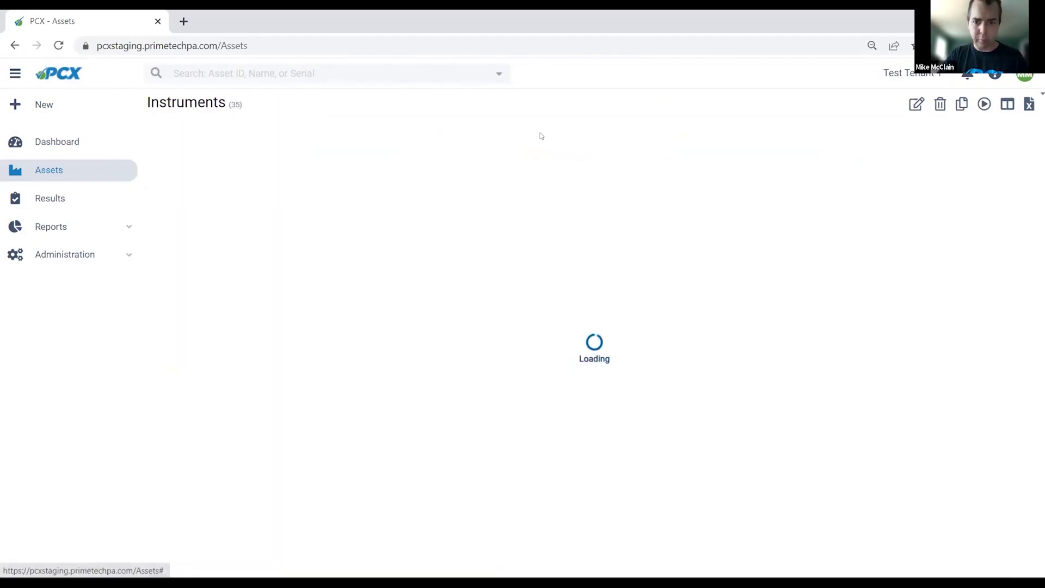
left_click(536, 132)
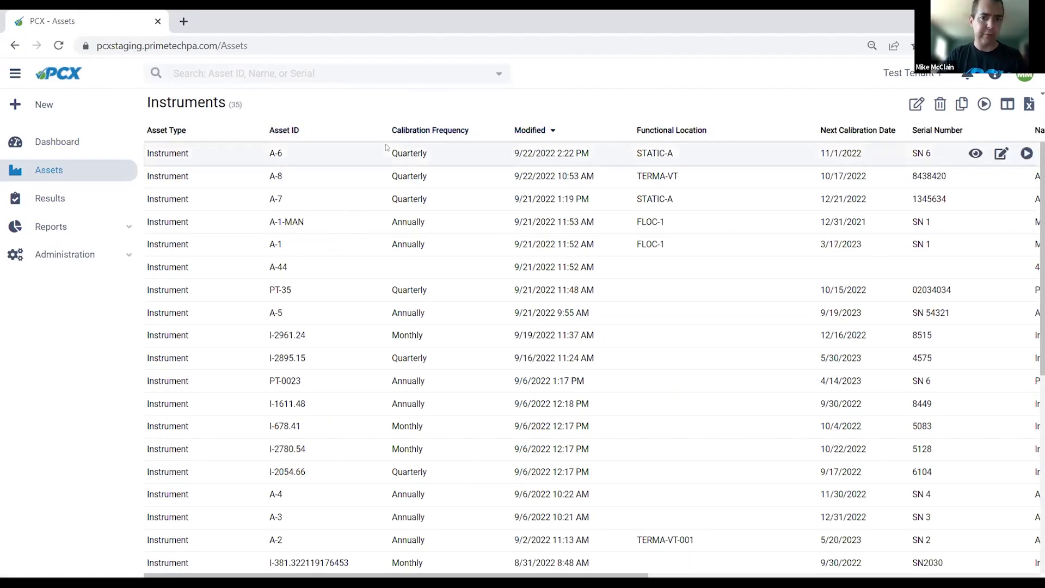
left_click(386, 147)
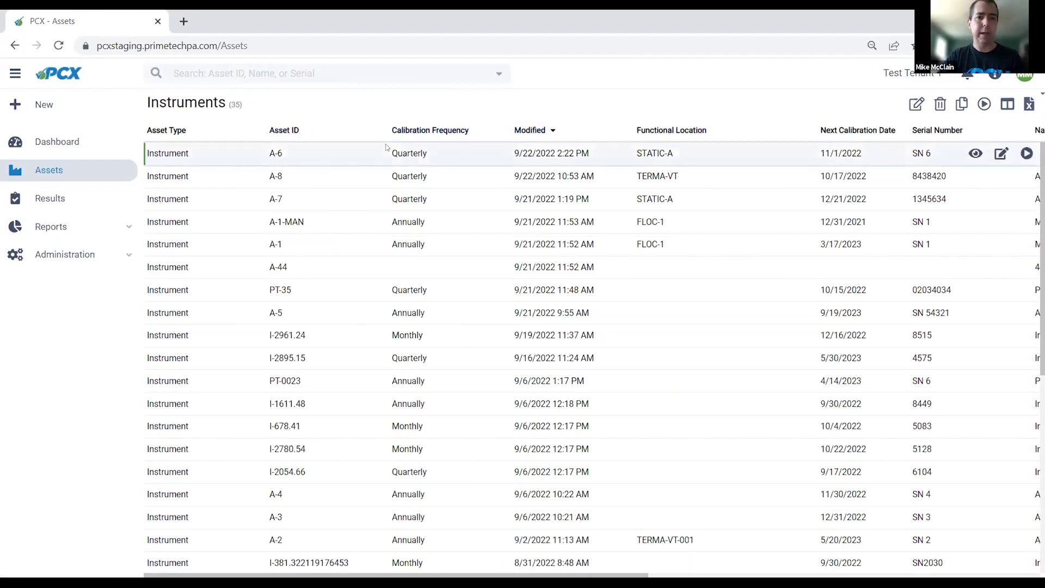